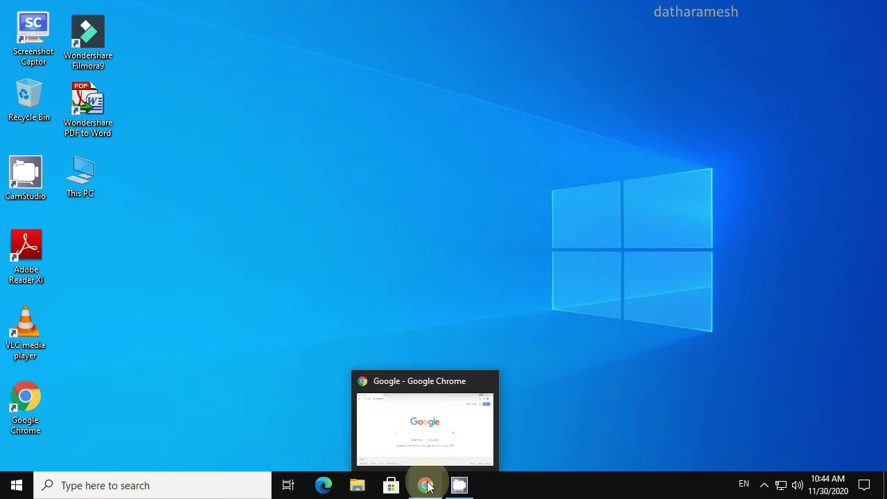
Step: Restore Chrome and run a Google search for 'whatsapp web' using the matching suggestion
click(426, 449)
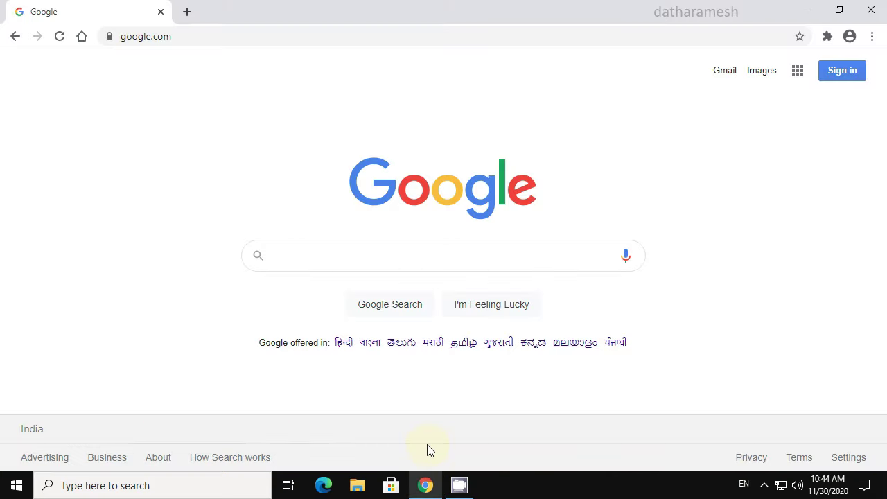
click(311, 256)
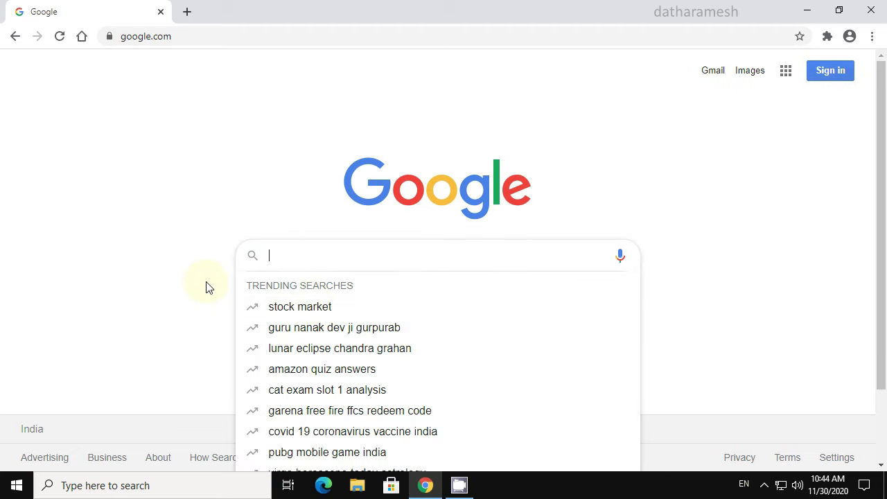
text(wha)
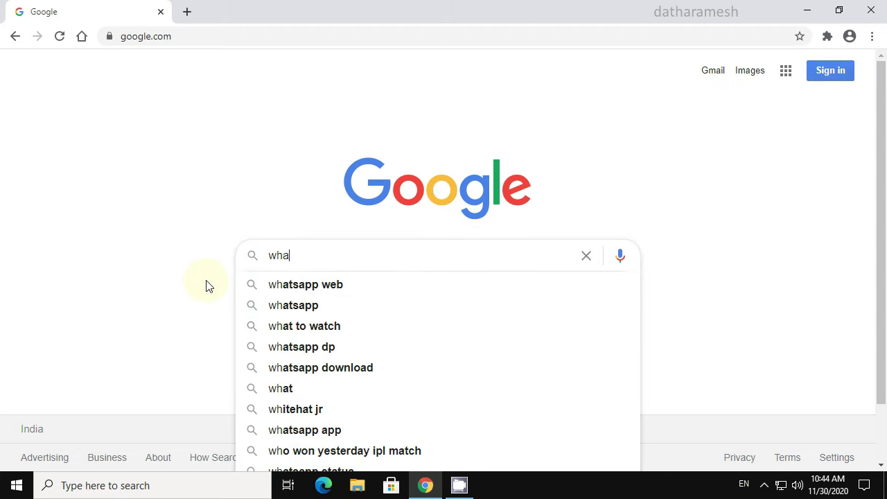
text(tsapp )
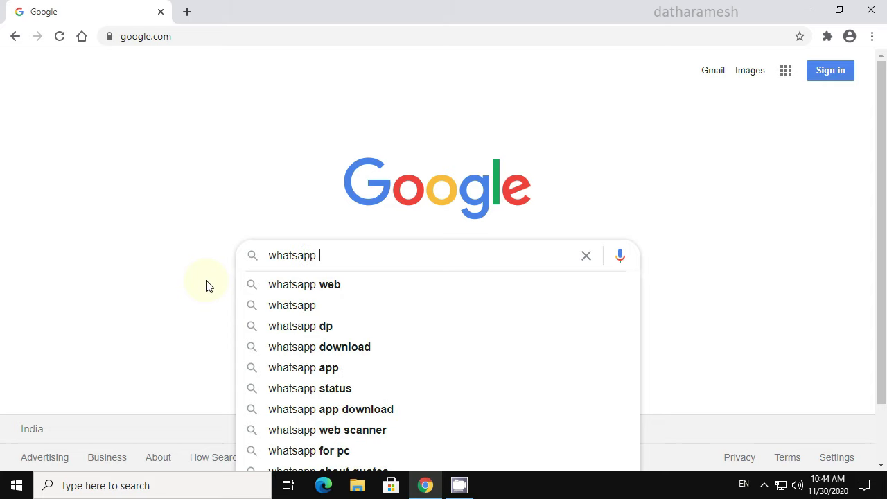
text(web)
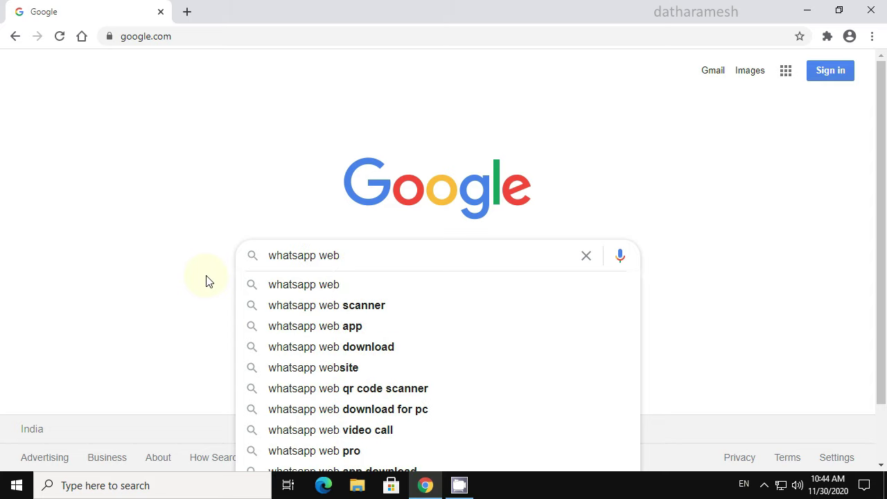
click(310, 294)
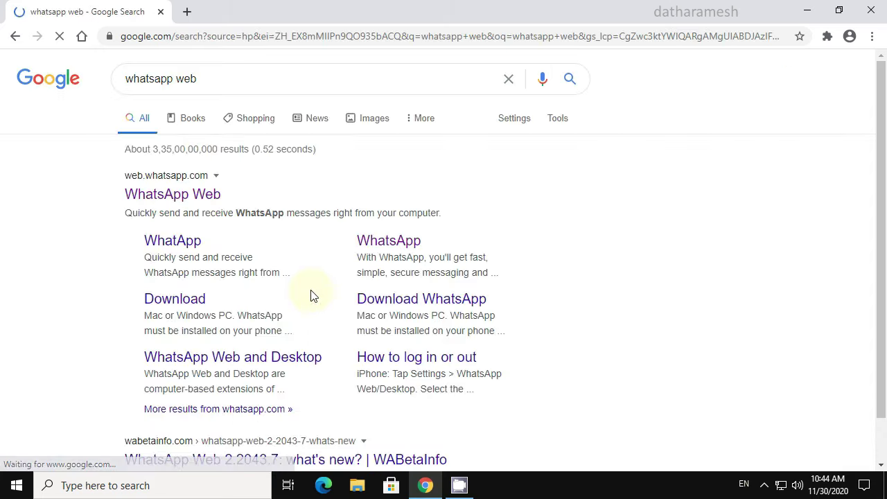
Step: Open the web.whatsapp.com result and bring up Chrome's main options menu
click(178, 202)
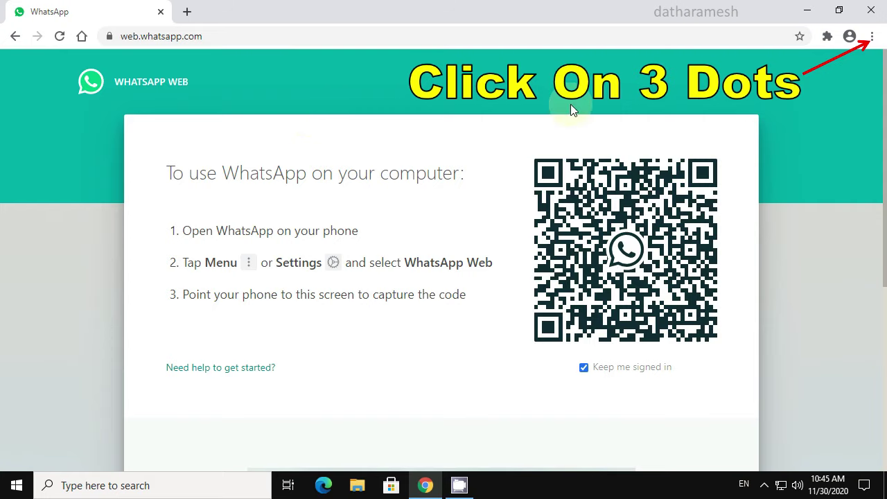
click(873, 36)
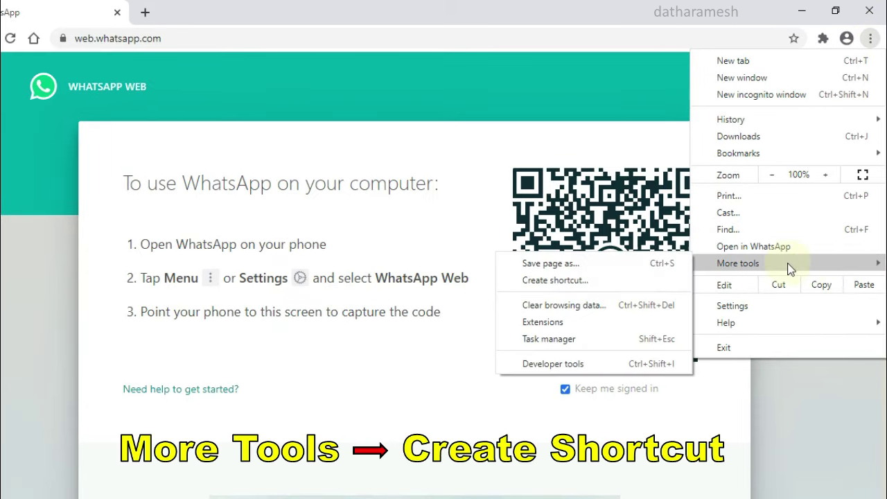
mouse_move(739, 263)
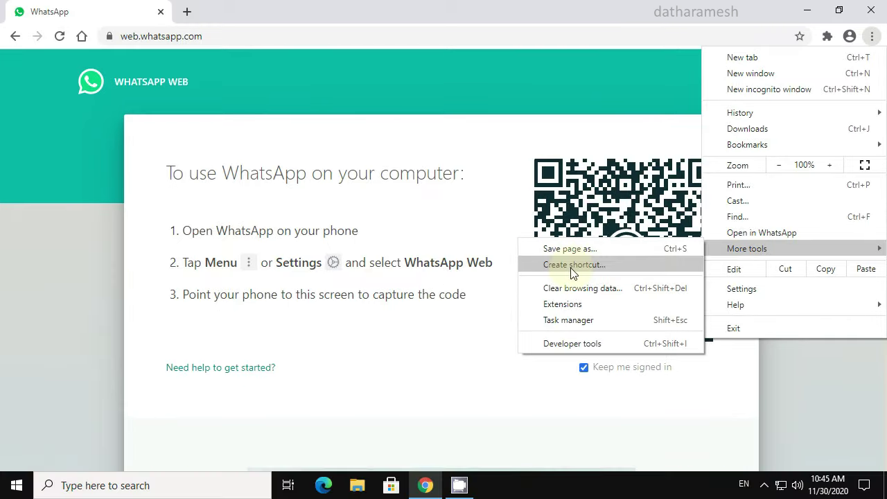
Step: Create a Chrome shortcut named WhatsApp for web.whatsapp.com, set to open as a window
click(554, 289)
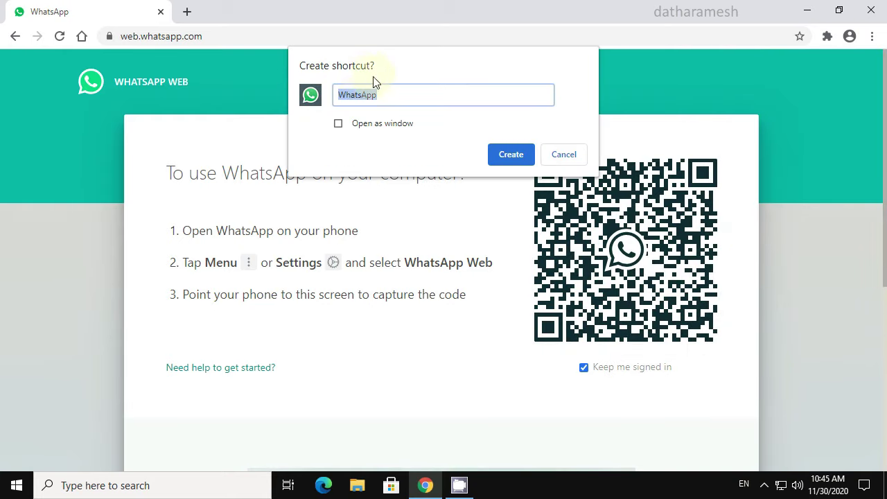
click(380, 97)
click(338, 124)
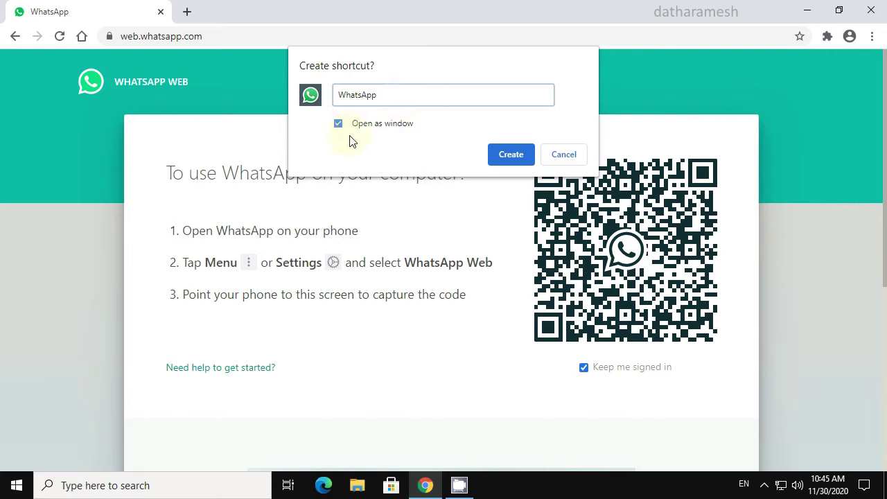
click(512, 159)
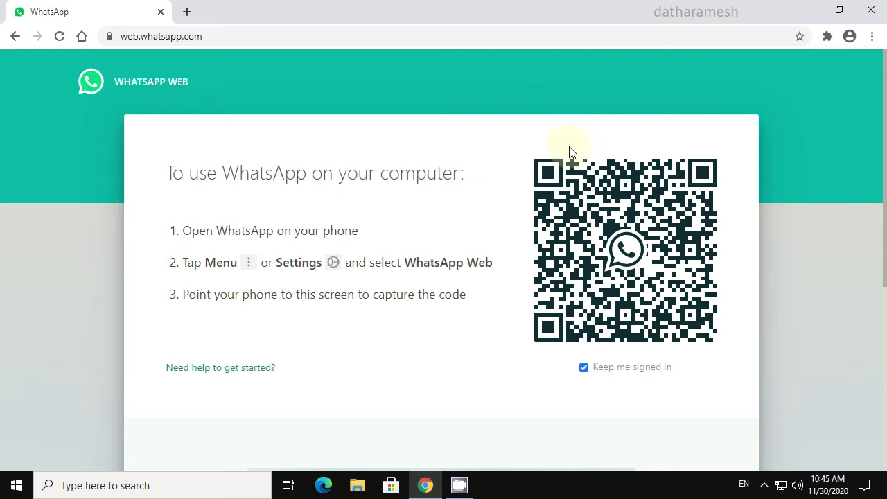
Step: Close Chrome and launch the new WhatsApp desktop shortcut
click(870, 13)
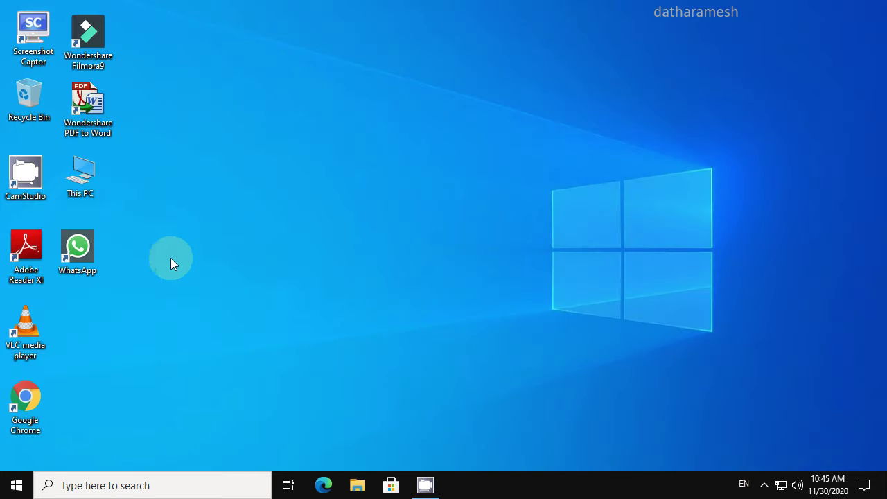
double_click(76, 270)
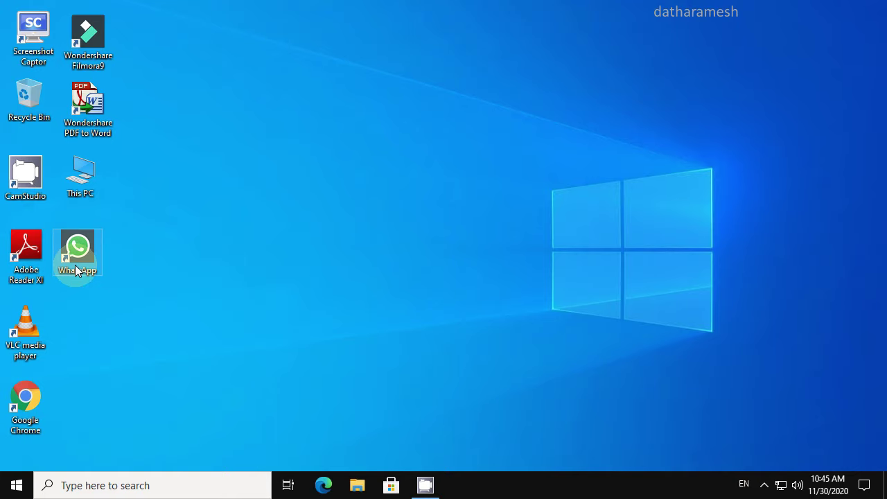
right_click(76, 270)
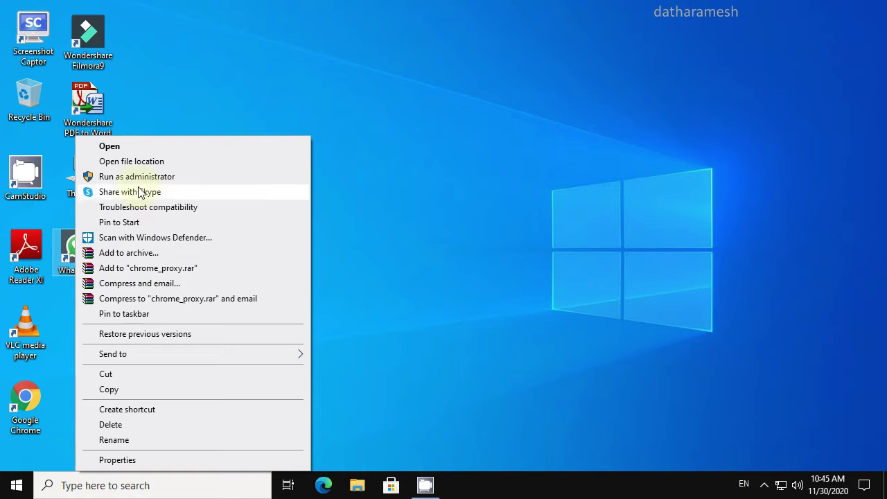
click(136, 149)
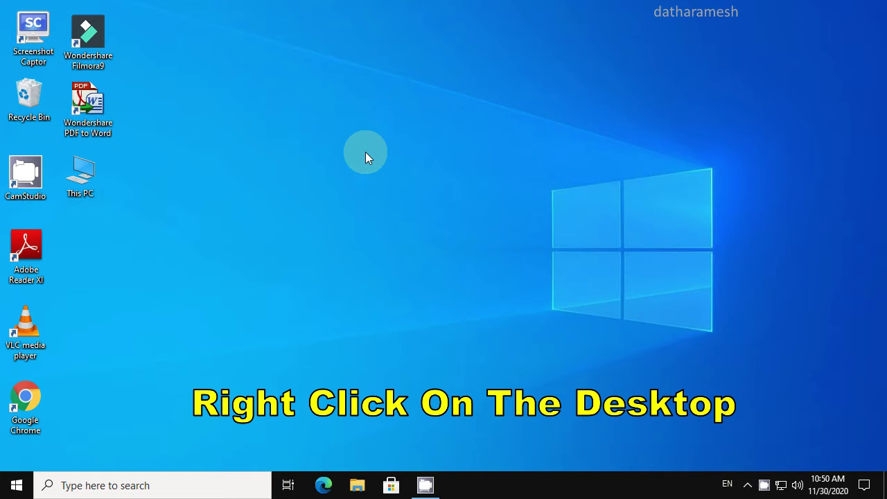
right_click(365, 152)
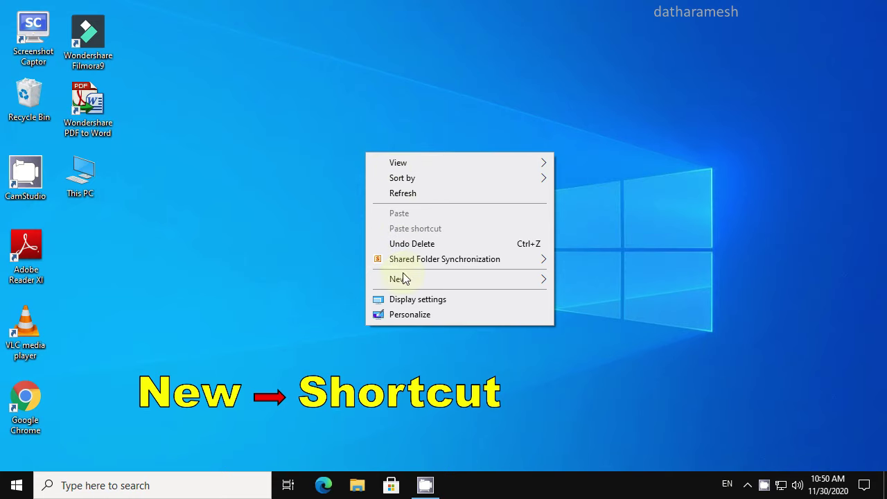
mouse_move(415, 279)
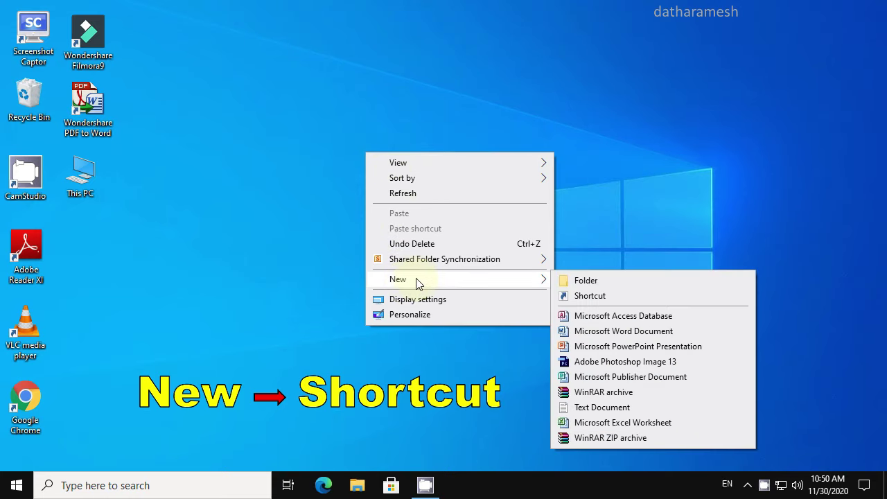
click(587, 300)
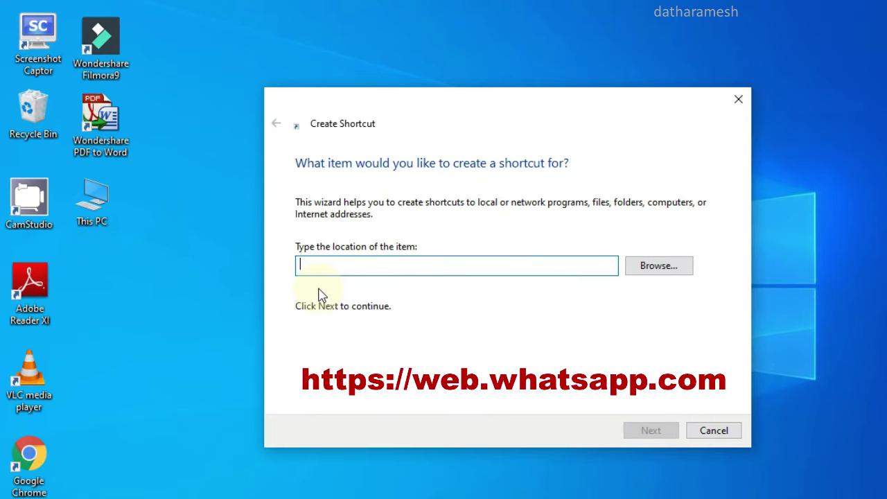
text(h)
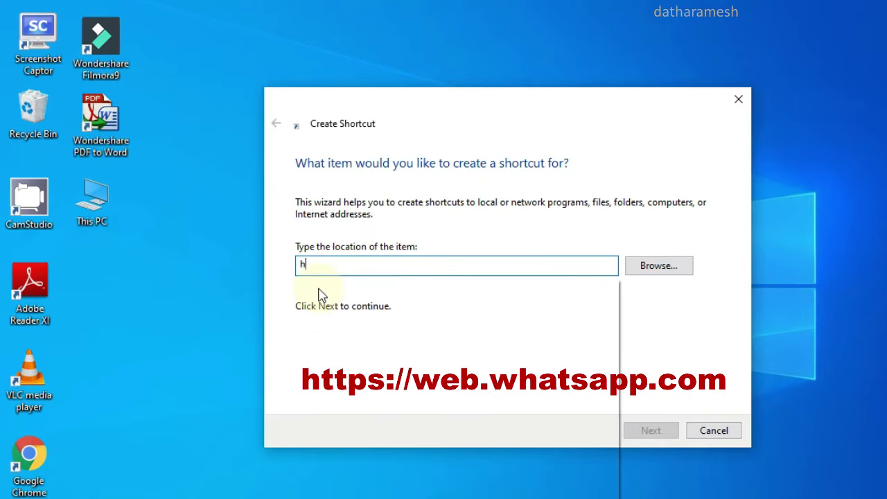
text(ttp)
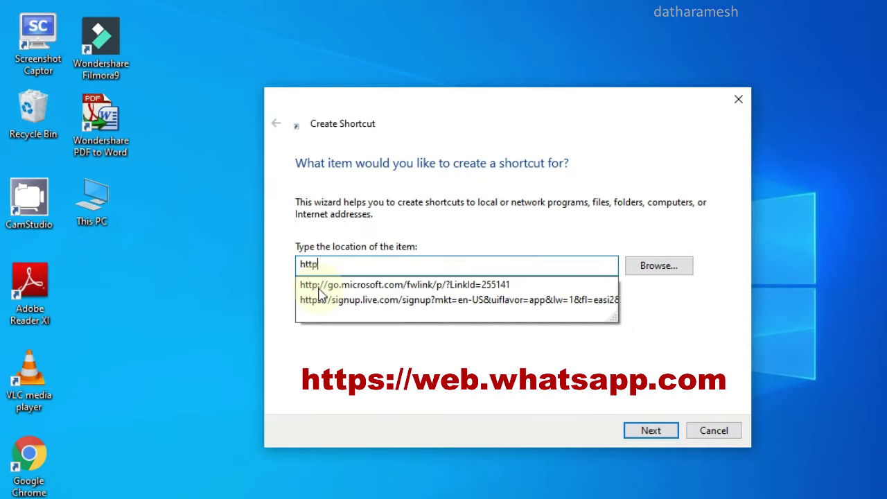
text(s://)
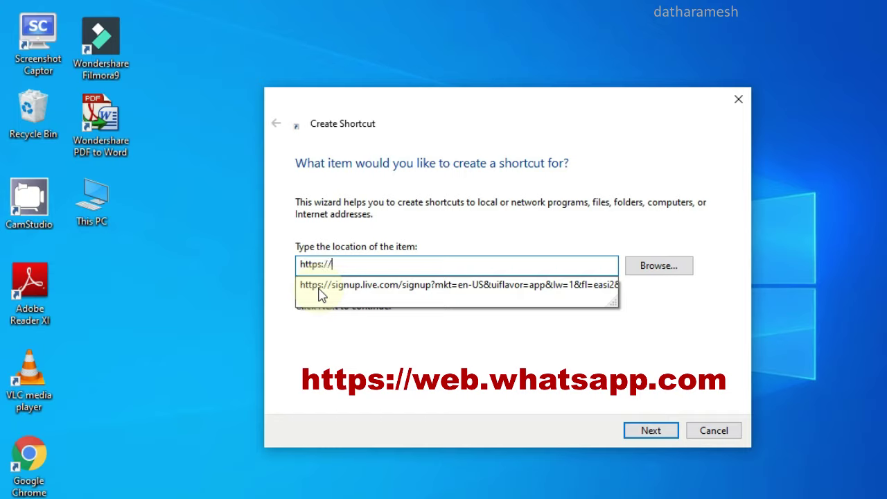
text(web.w)
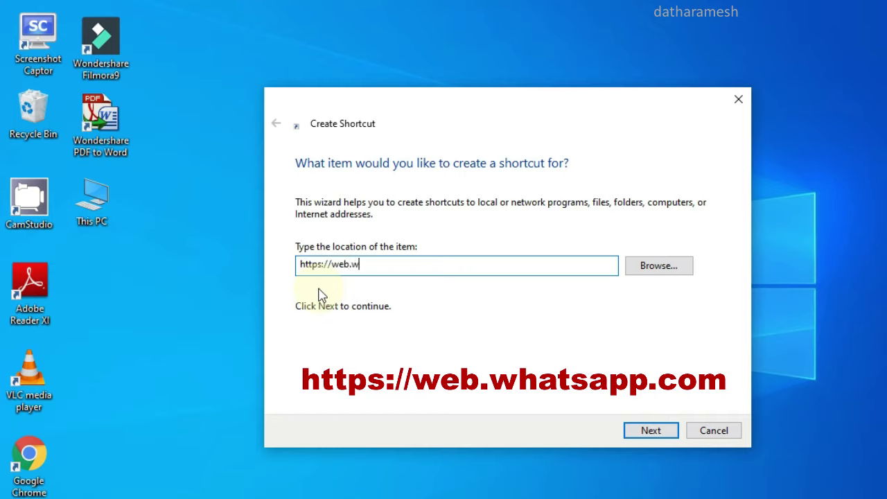
text(hatsapp.com)
click(657, 436)
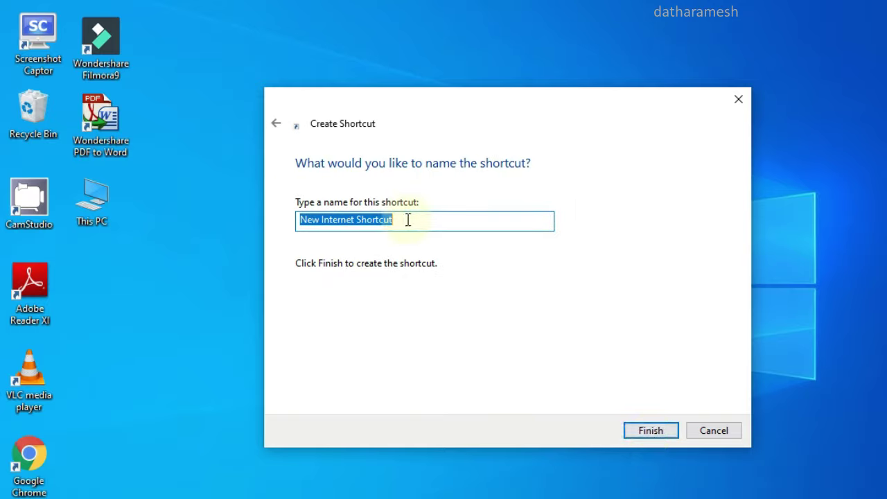
Step: Name the shortcut 'Whatsapp' and finish the Create Shortcut wizard
text(W)
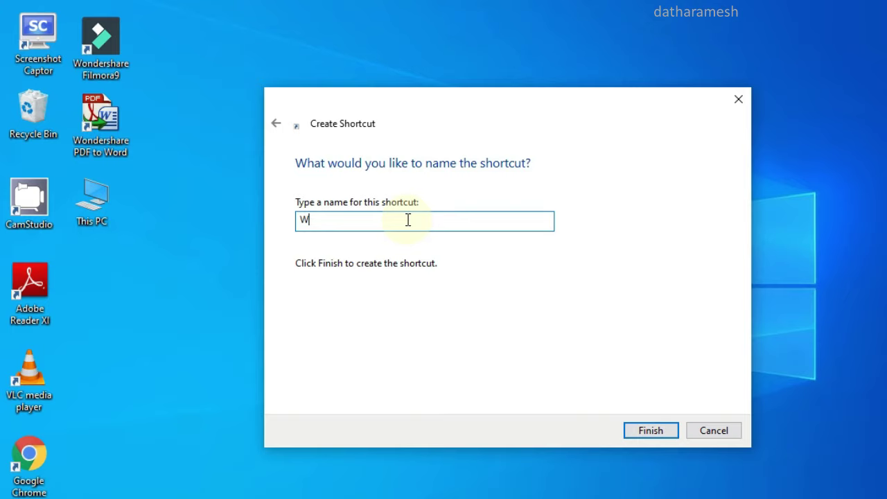
text(hatsapp)
click(652, 431)
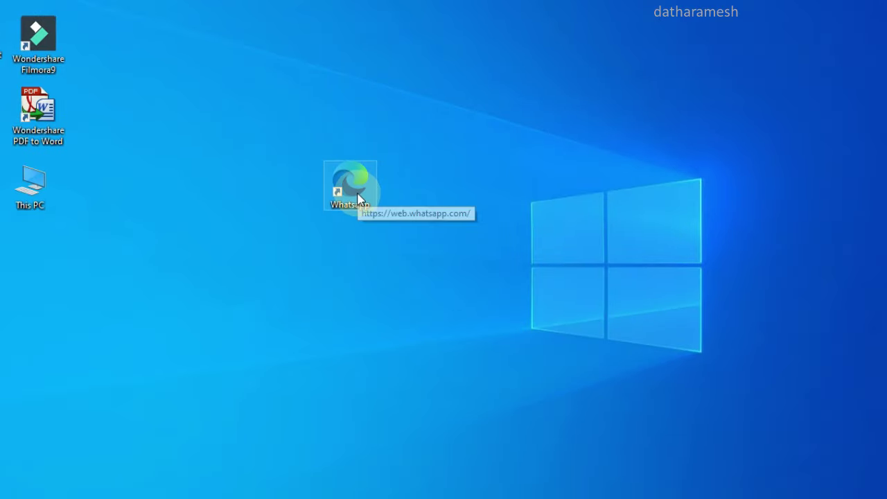
Step: Open the Change Icon file browser from the Whatsapp shortcut's Properties
right_click(358, 199)
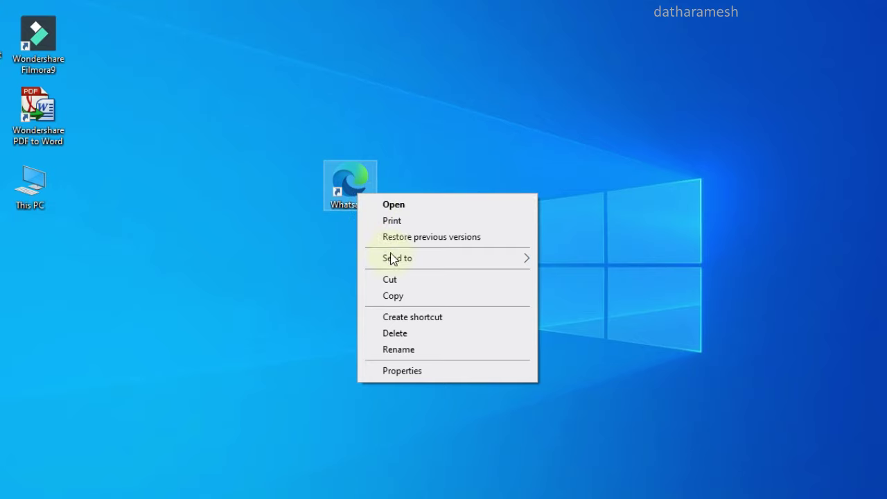
click(409, 375)
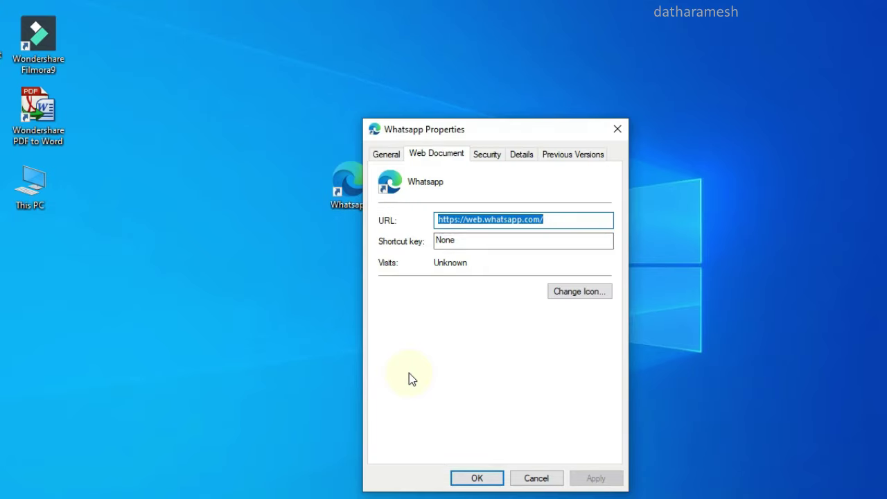
click(585, 302)
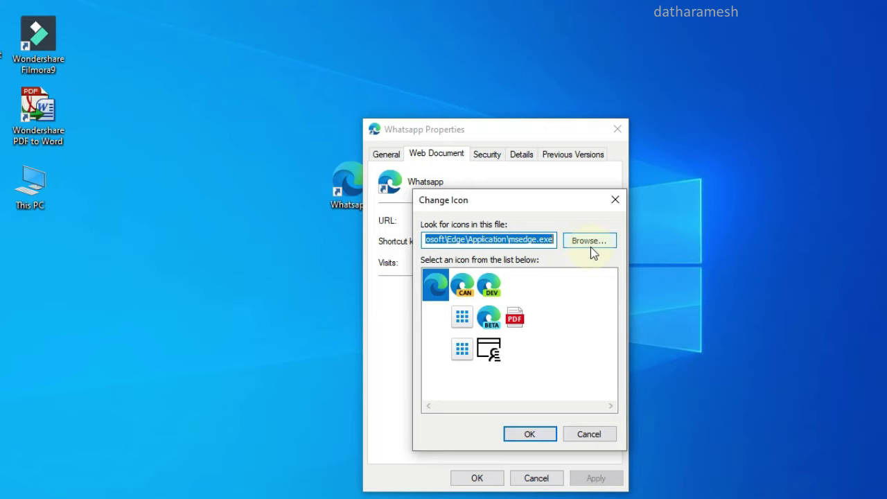
click(590, 246)
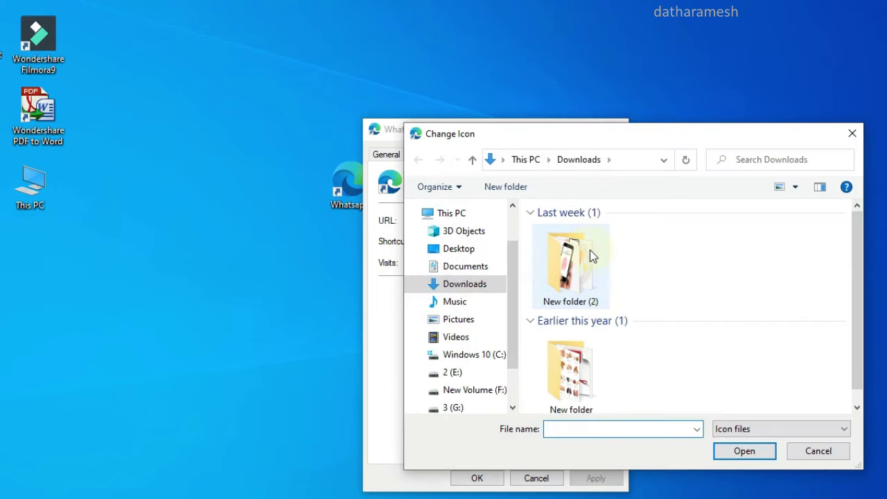
Step: Apply the 'whatsapp icon' file from Pictures as the shortcut's icon and close Properties
click(458, 320)
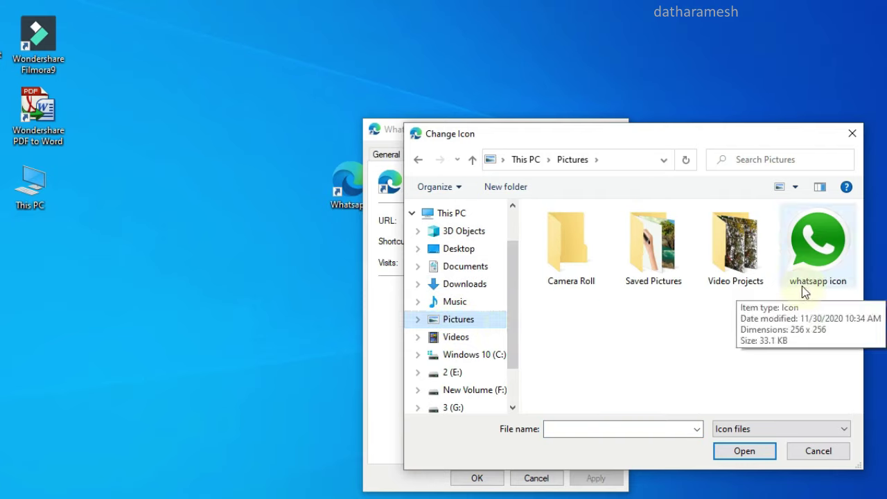
click(812, 266)
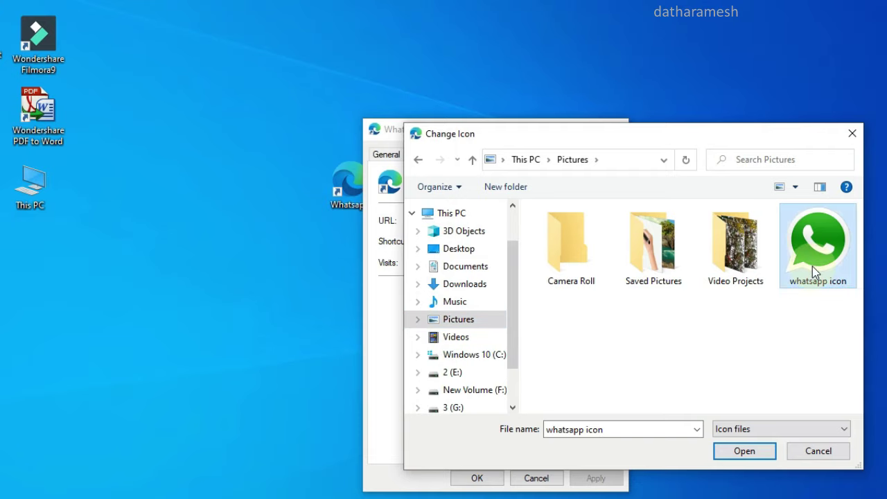
click(744, 451)
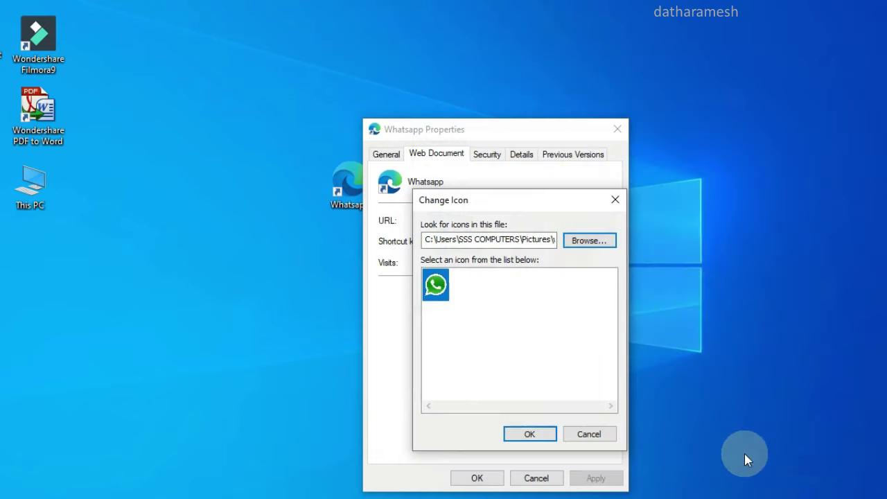
click(531, 437)
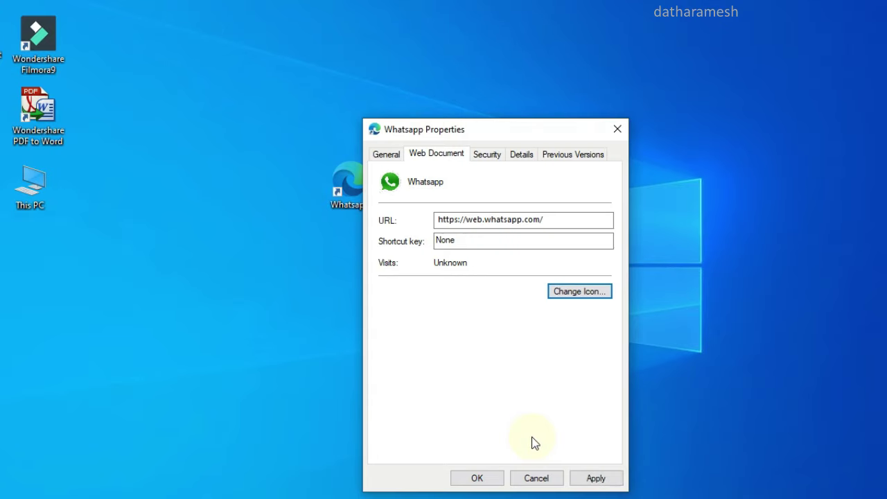
click(600, 479)
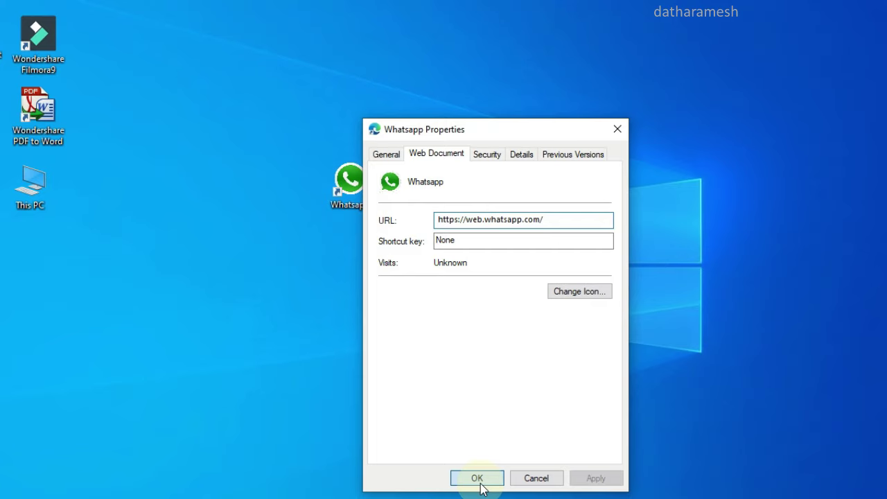
click(481, 485)
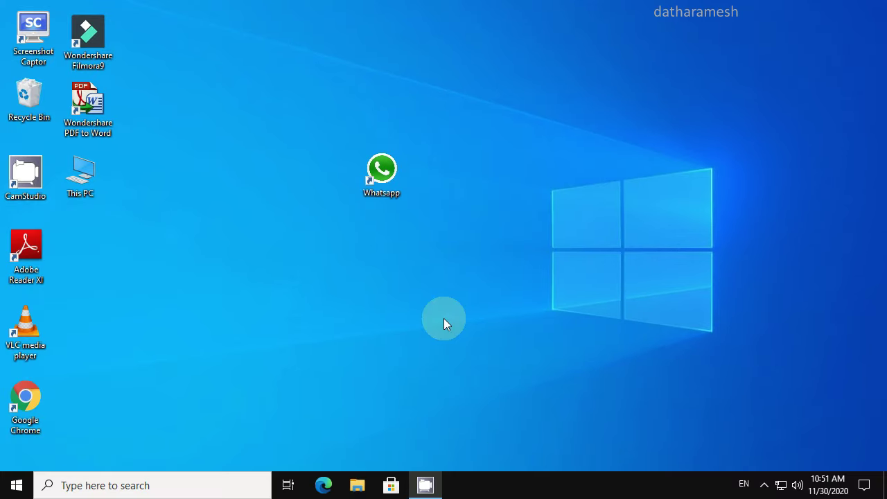
Step: Open the Whatsapp shortcut from its context menu to load web.whatsapp.com in Edge
right_click(387, 181)
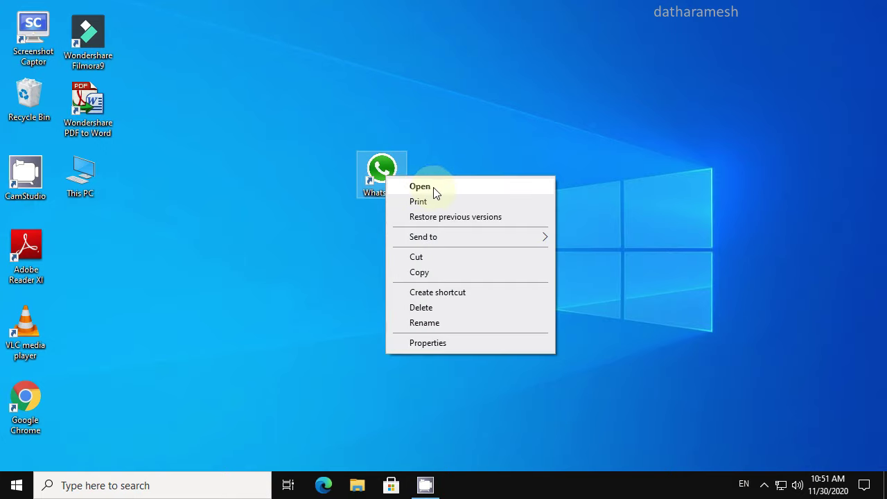
click(434, 192)
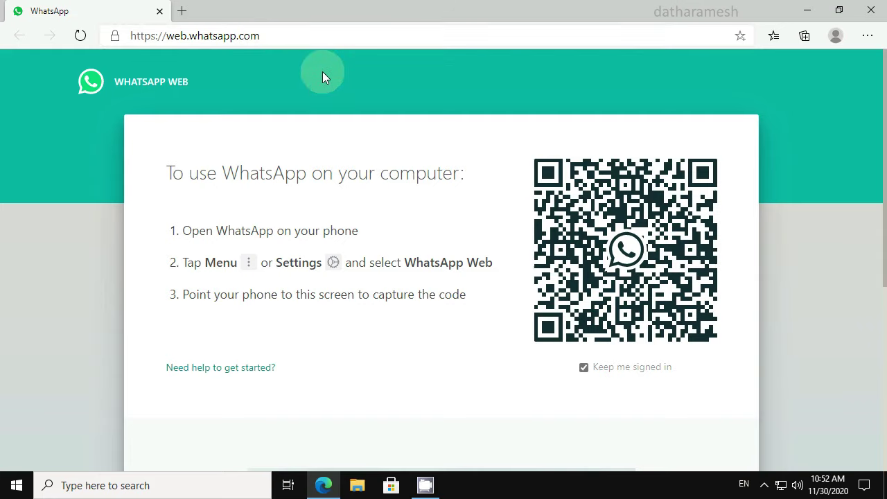
Step: Close the Edge WhatsApp Web window to return to the desktop
click(872, 9)
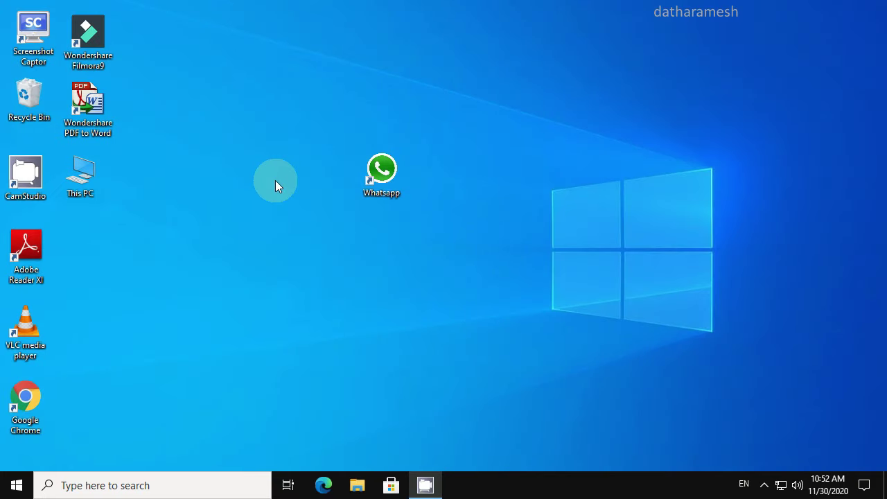